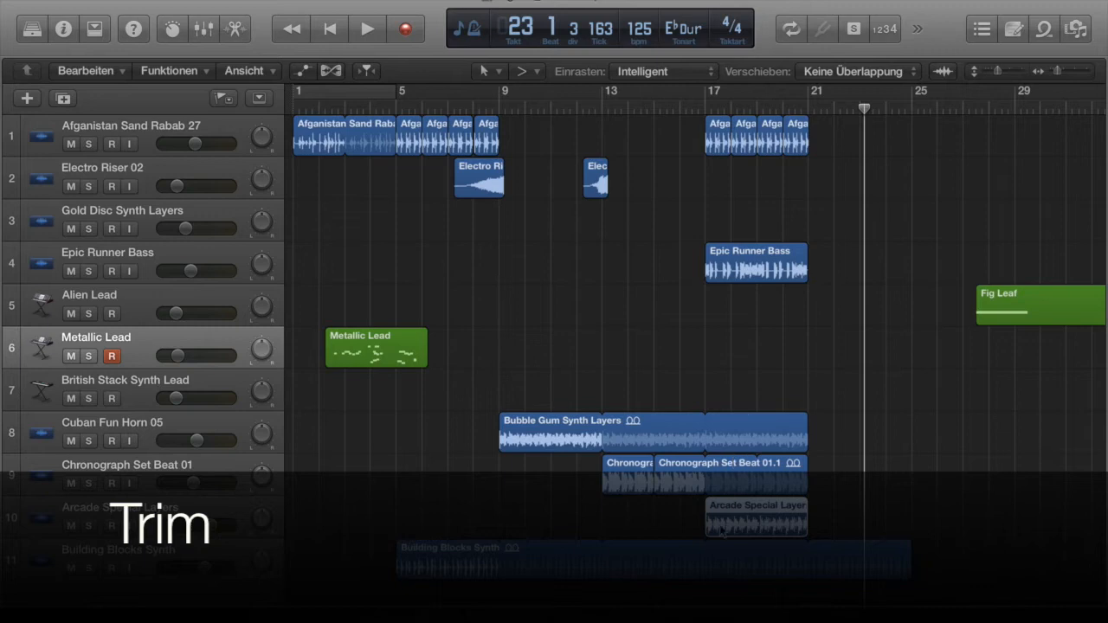
- Try trimming the Arcade Special Layers region from its start and end edges at bars 17 and 21
{"action": "left_click", "coordinate": [704, 529]}
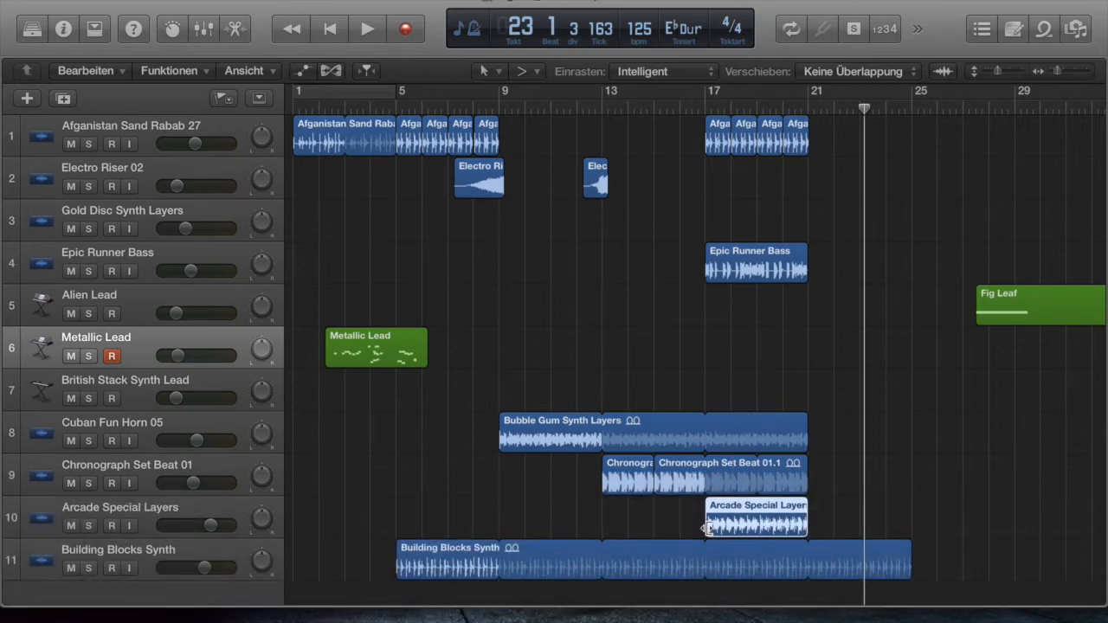
{"action": "left_click_drag", "start_coordinate": [708, 529], "coordinate": [709, 525]}
{"action": "mouse_move", "coordinate": [804, 527]}
{"action": "left_mouse_down"}
{"action": "mouse_move", "coordinate": [789, 525]}
{"action": "mouse_move", "coordinate": [802, 523]}
{"action": "left_mouse_up"}
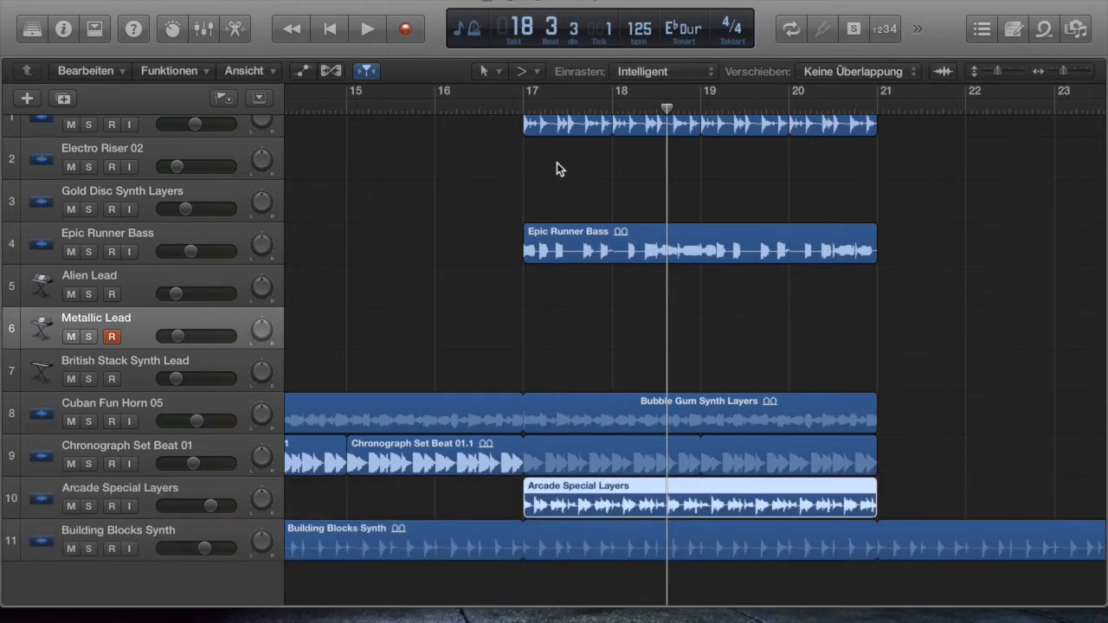
- Open the Arcade Special Layers region in the audio editor and try the scissors tool on it around 18.3
{"action": "double_click", "coordinate": [611, 504]}
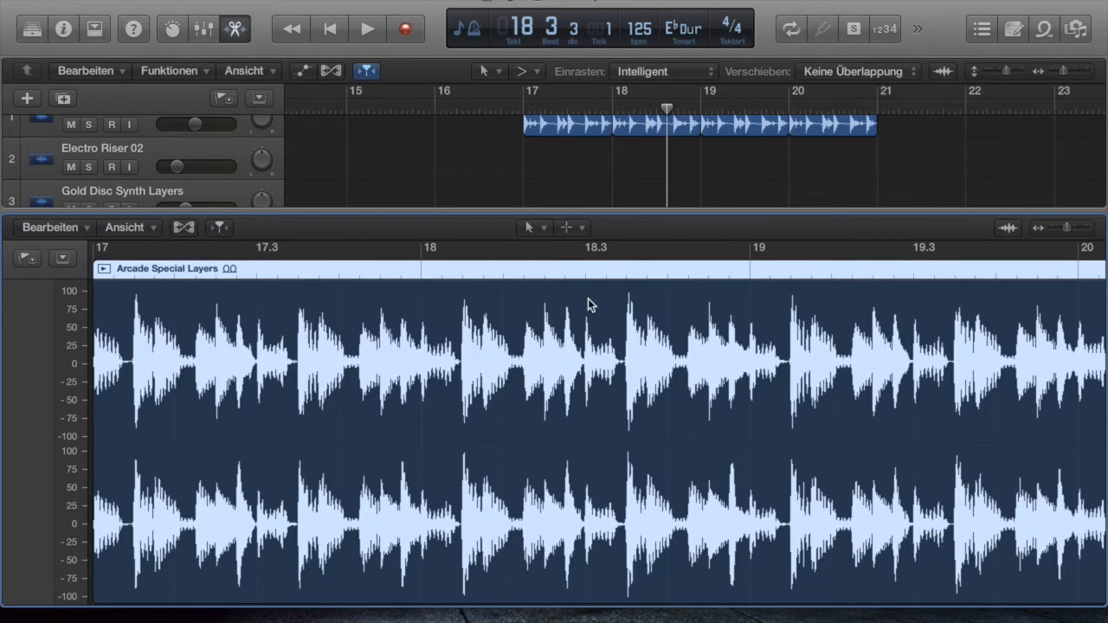
{"action": "left_click", "coordinate": [543, 231]}
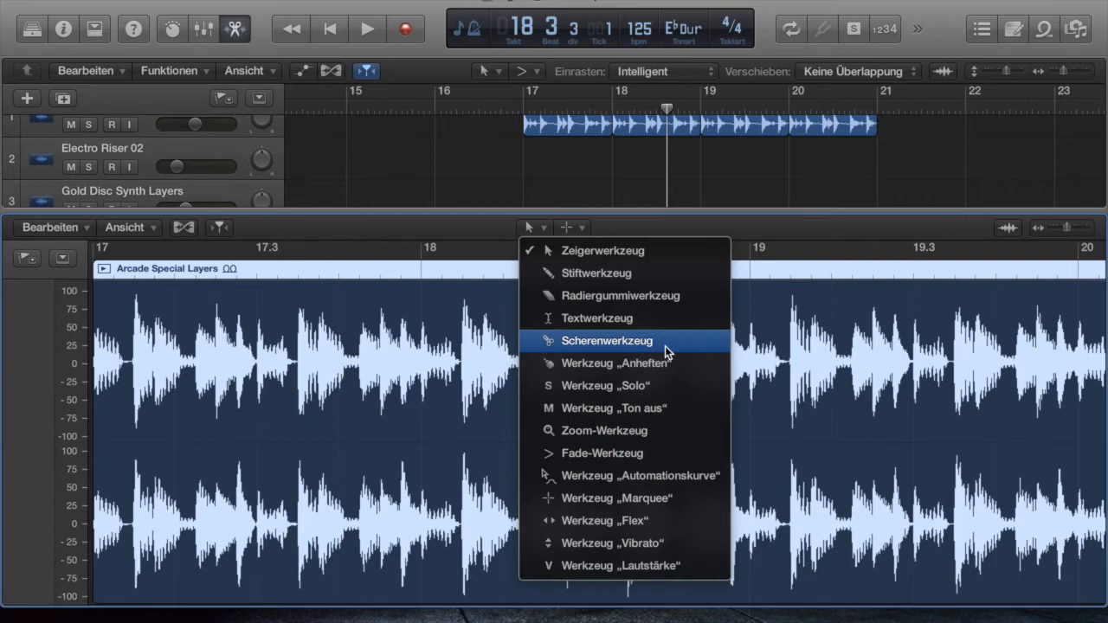
{"action": "left_click", "coordinate": [572, 343]}
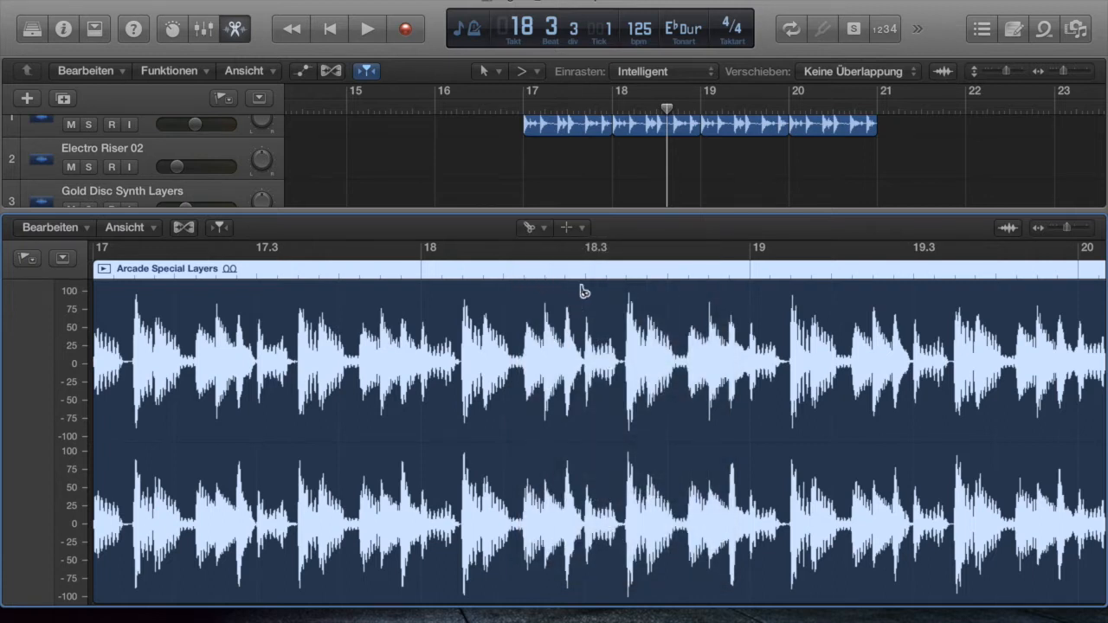
{"action": "left_click_drag", "start_coordinate": [586, 284], "coordinate": [546, 282]}
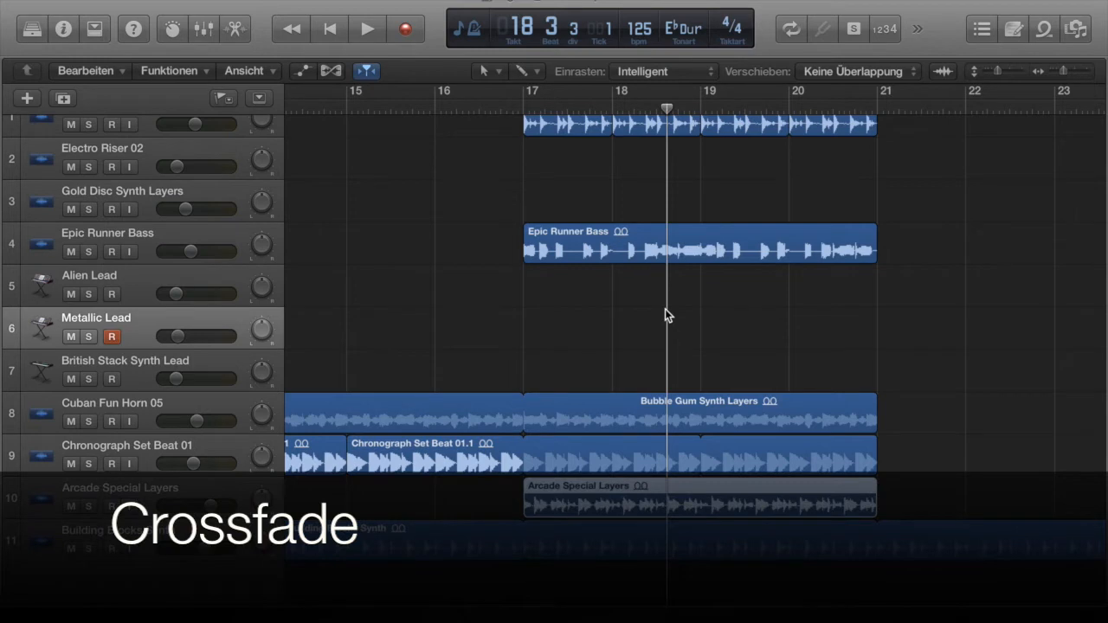
- Add a short fade-in at the start and a short fade-out at the end of the Arcade Special Layers region using the Fade tool
{"action": "left_click", "coordinate": [500, 75]}
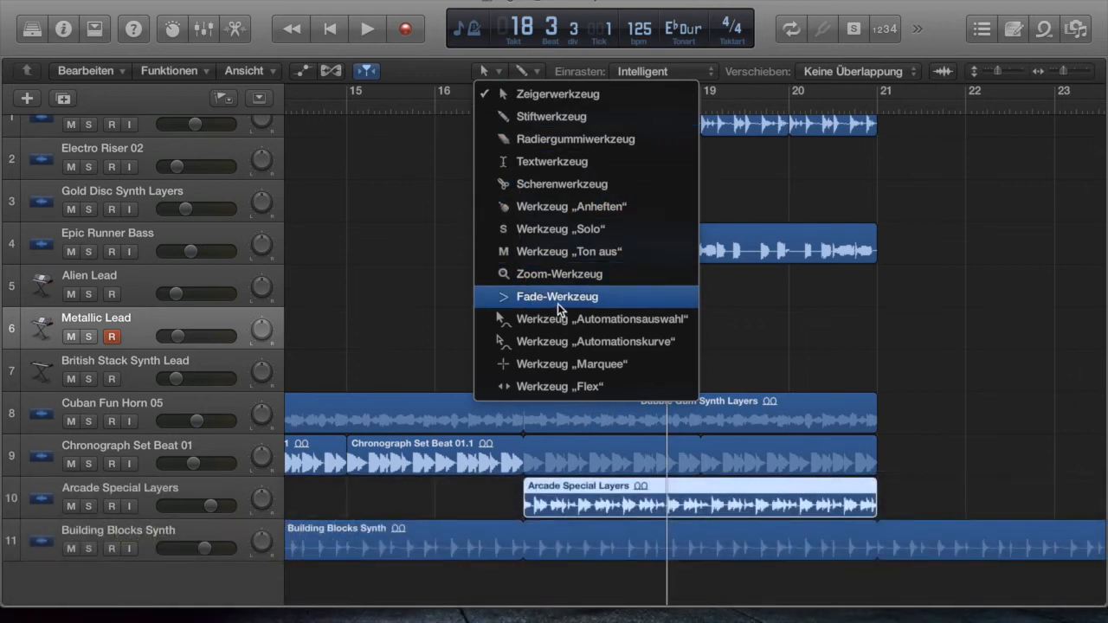
{"action": "left_click", "coordinate": [562, 301]}
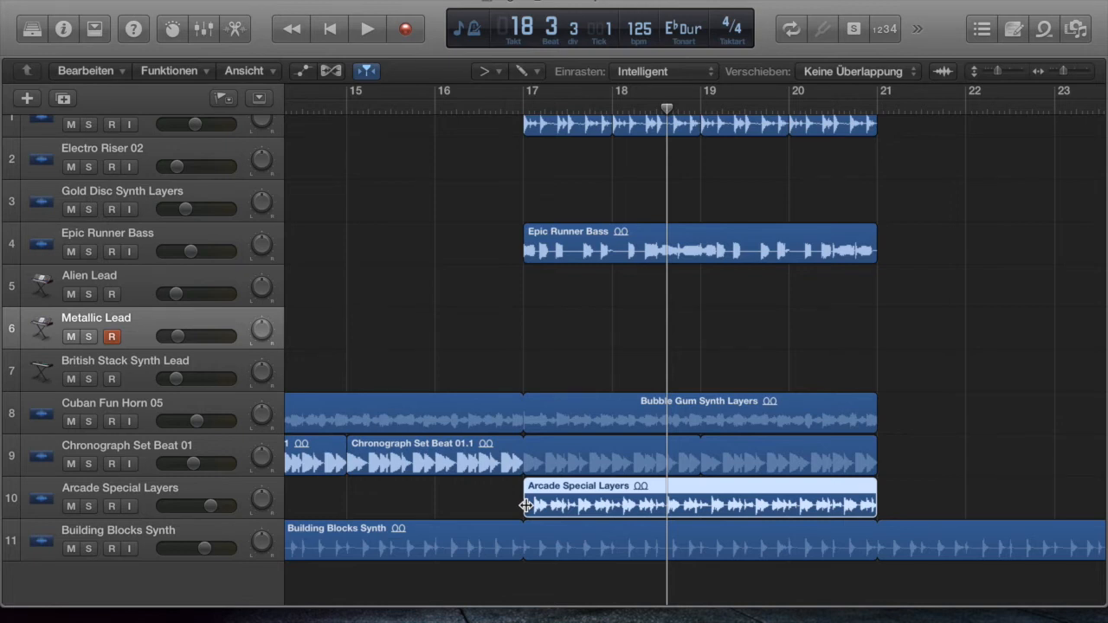
{"action": "left_click_drag", "start_coordinate": [526, 506], "coordinate": [552, 504]}
{"action": "left_click_drag", "start_coordinate": [876, 506], "coordinate": [856, 507]}
- Crossfade the Chronograph Set Beat 01 and Chronograph Set Beat 01.1 regions where they meet at bar 15
{"action": "scroll", "coordinate": [803, 489], "scroll_direction": "left", "scroll_amount": 3}
{"action": "scroll", "coordinate": [804, 490], "scroll_direction": "left", "scroll_amount": 1}
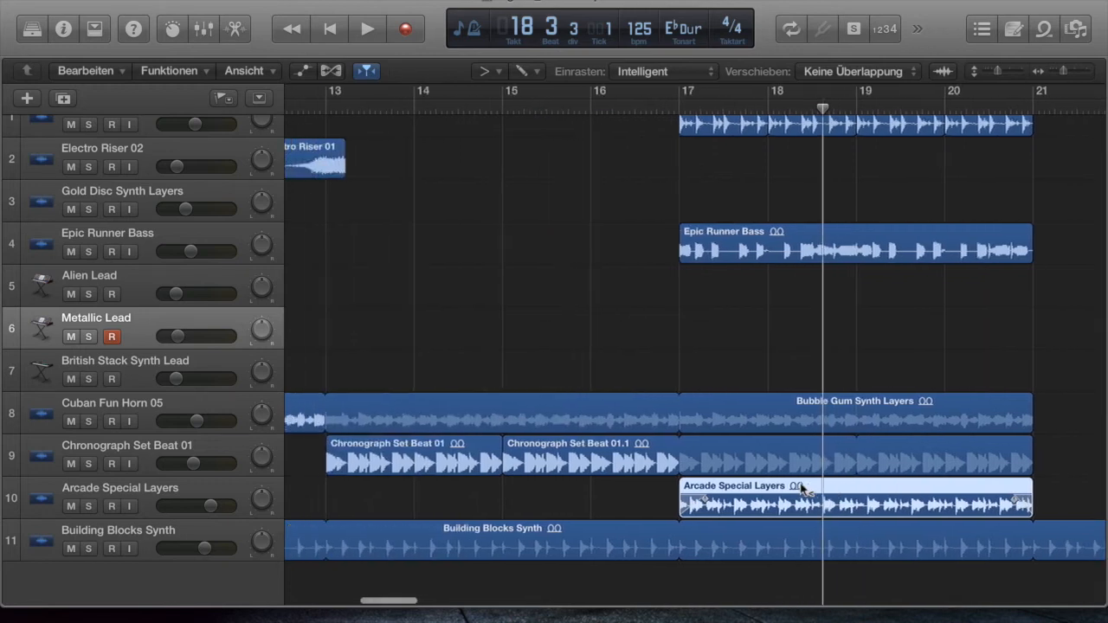
{"action": "left_click", "coordinate": [514, 461]}
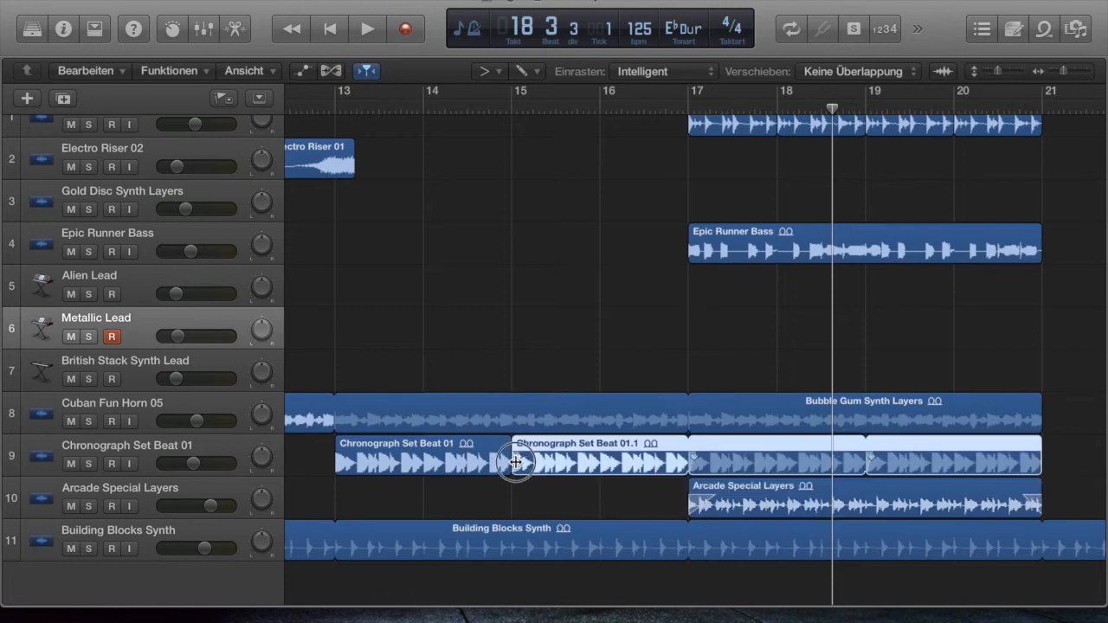
{"action": "left_click", "coordinate": [494, 465], "text": "shift"}
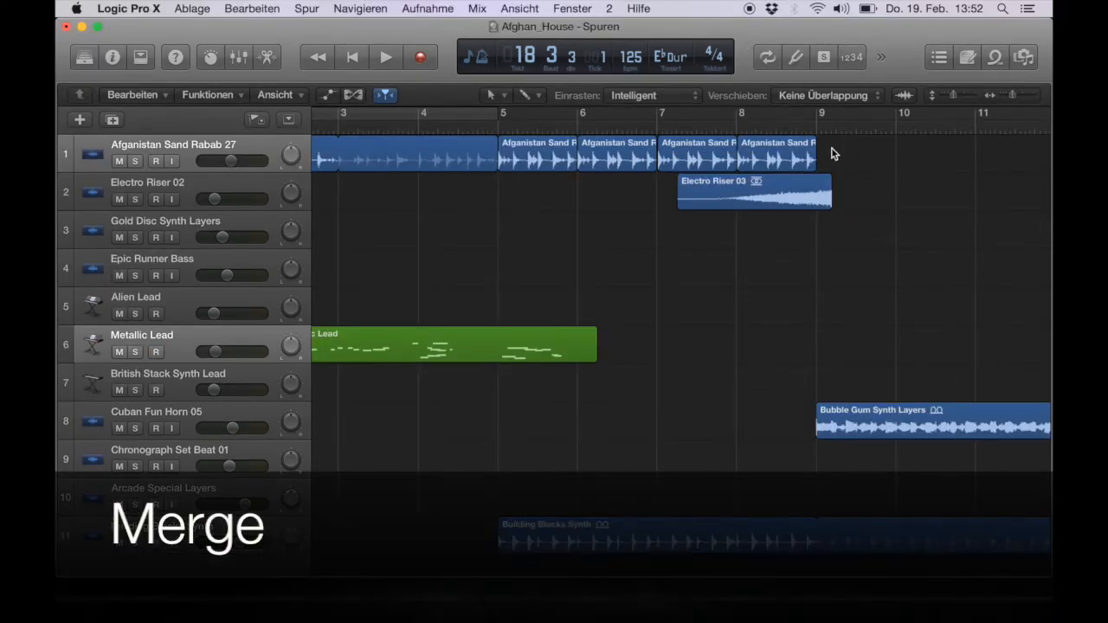
- Join the four short Afganistan Sand Rabab regions between bars 5 and 9 into one region, allowing a new audio file
{"action": "left_click_drag", "start_coordinate": [831, 154], "coordinate": [535, 166]}
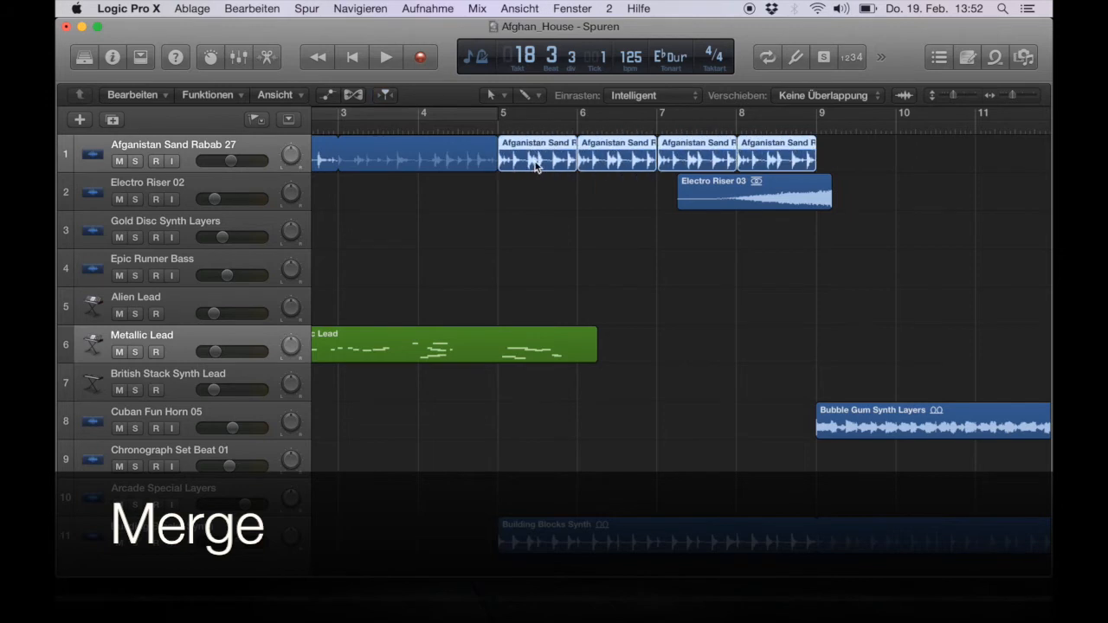
{"action": "right_click", "coordinate": [535, 166]}
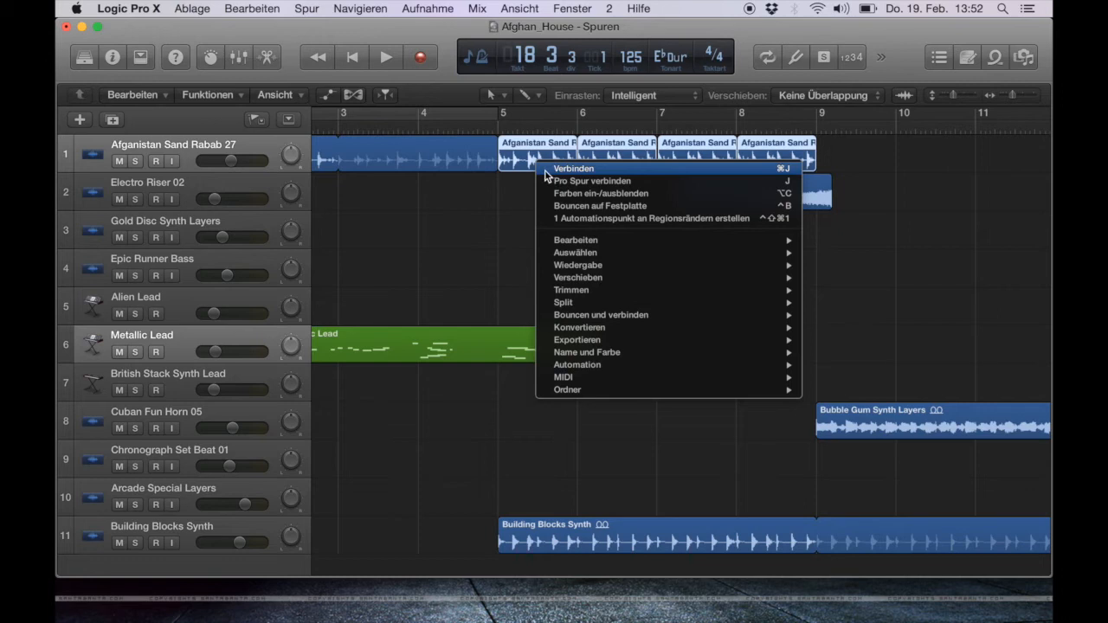
{"action": "left_click", "coordinate": [546, 170]}
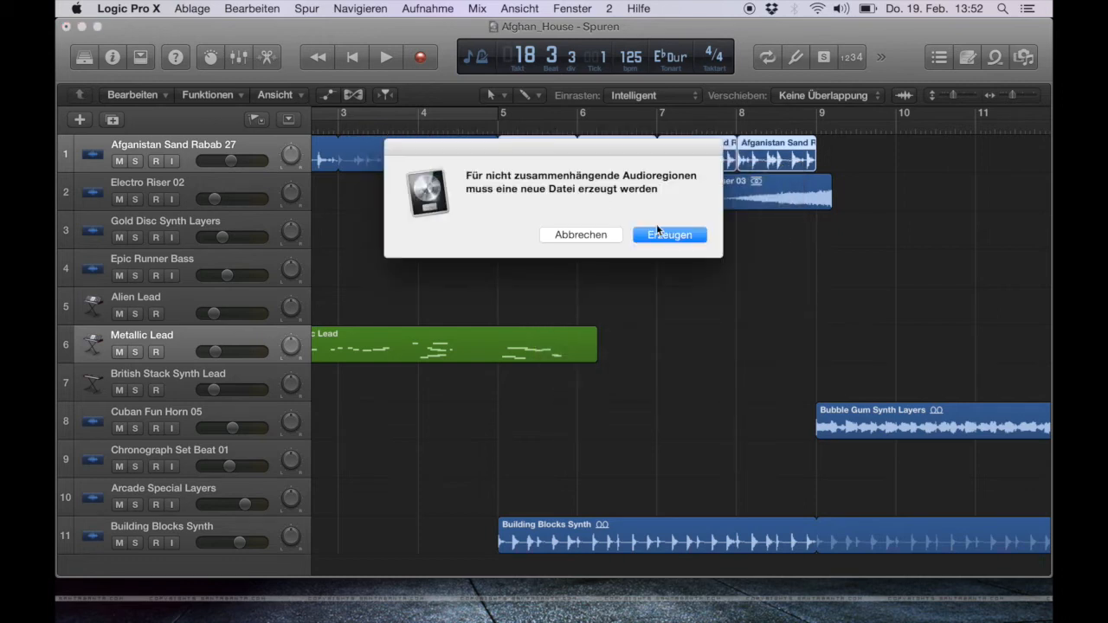
{"action": "left_click", "coordinate": [664, 236]}
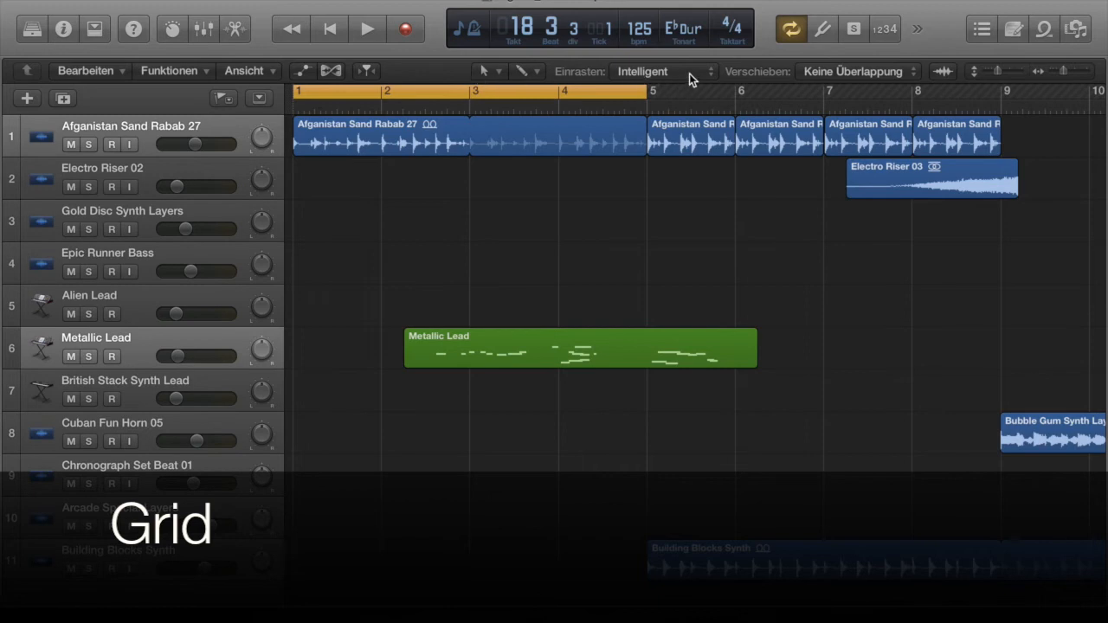
- Examine the available snap grid options for the arrangement
{"action": "left_click", "coordinate": [714, 76]}
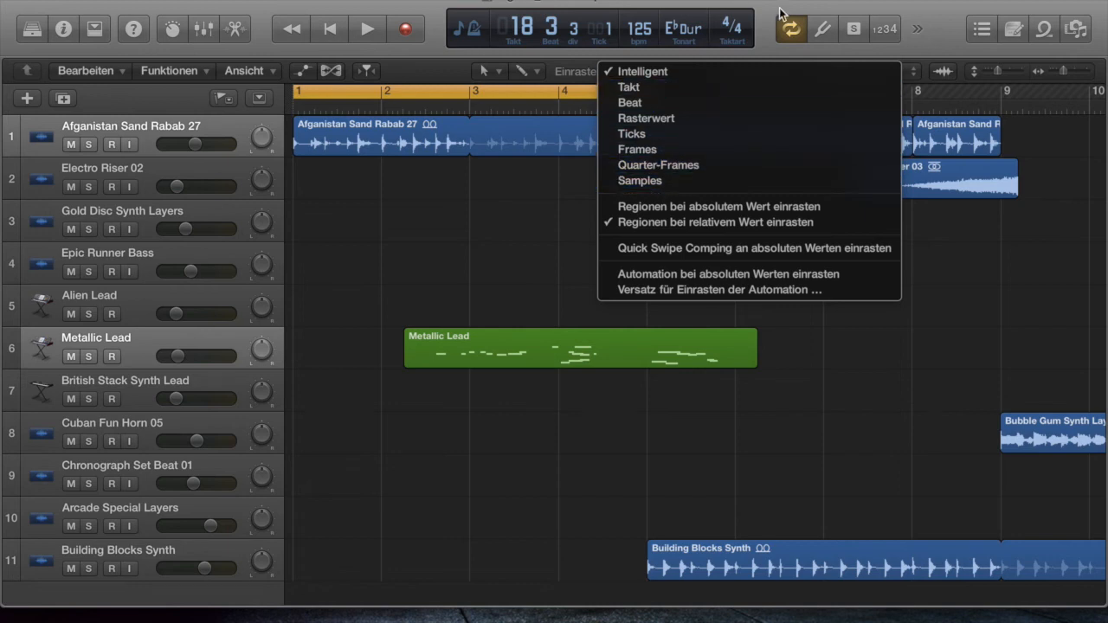
{"action": "left_click", "coordinate": [817, 7]}
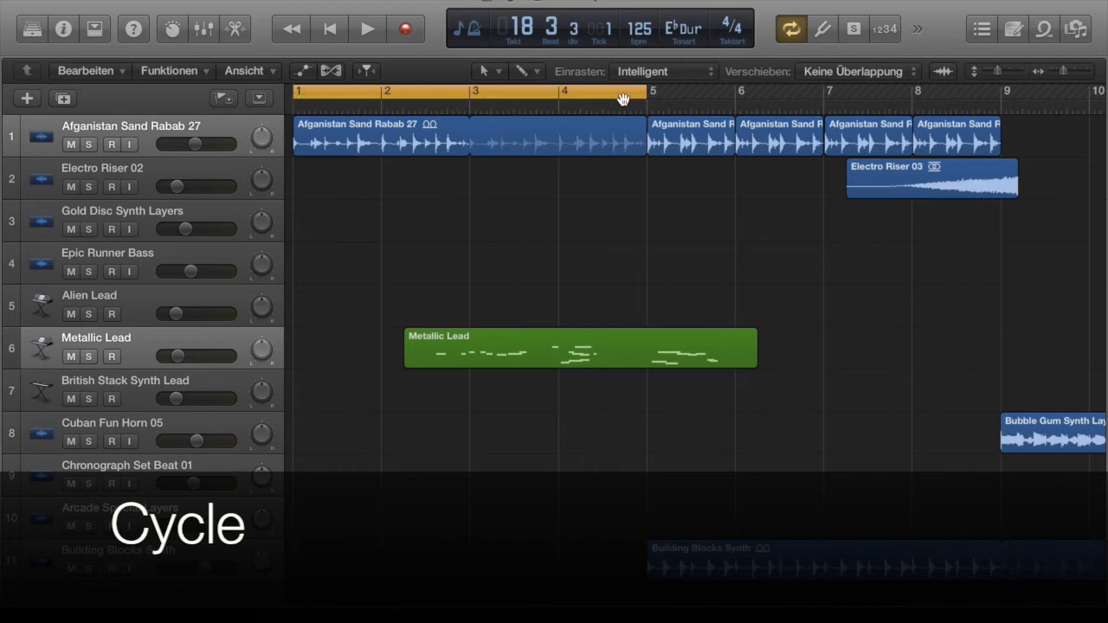
- Move the four-bar cycle range so that it starts at bar 5, and try adjusting its end at bar 9
{"action": "left_click", "coordinate": [399, 93]}
{"action": "left_click_drag", "start_coordinate": [399, 94], "coordinate": [758, 81]}
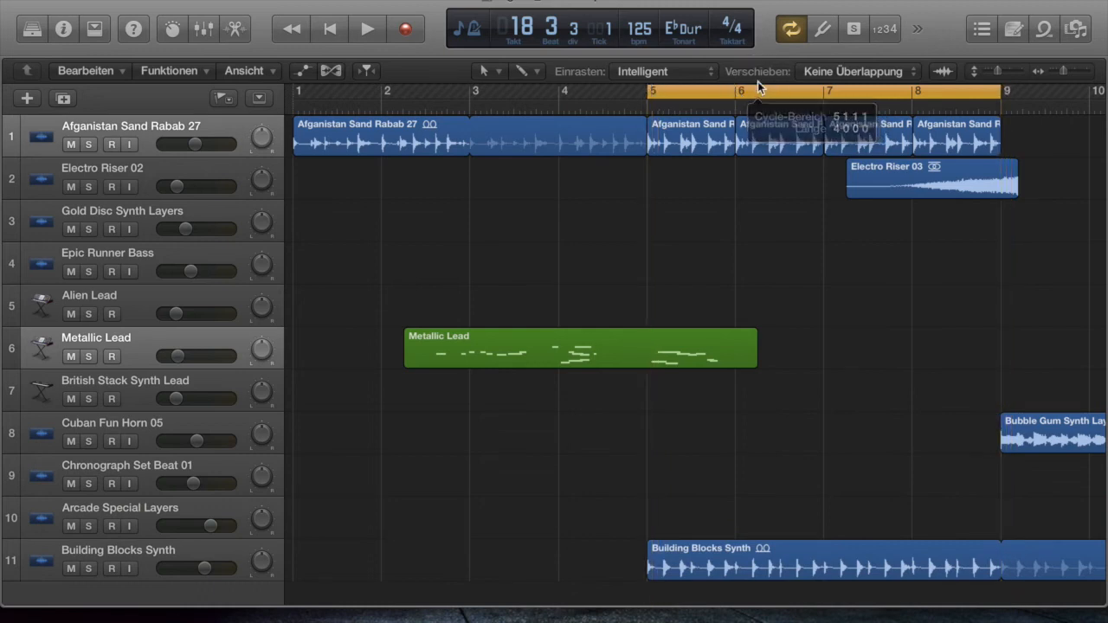
{"action": "mouse_move", "coordinate": [1002, 97]}
{"action": "left_mouse_down"}
{"action": "mouse_move", "coordinate": [919, 100]}
{"action": "mouse_move", "coordinate": [1001, 95]}
{"action": "left_mouse_up"}
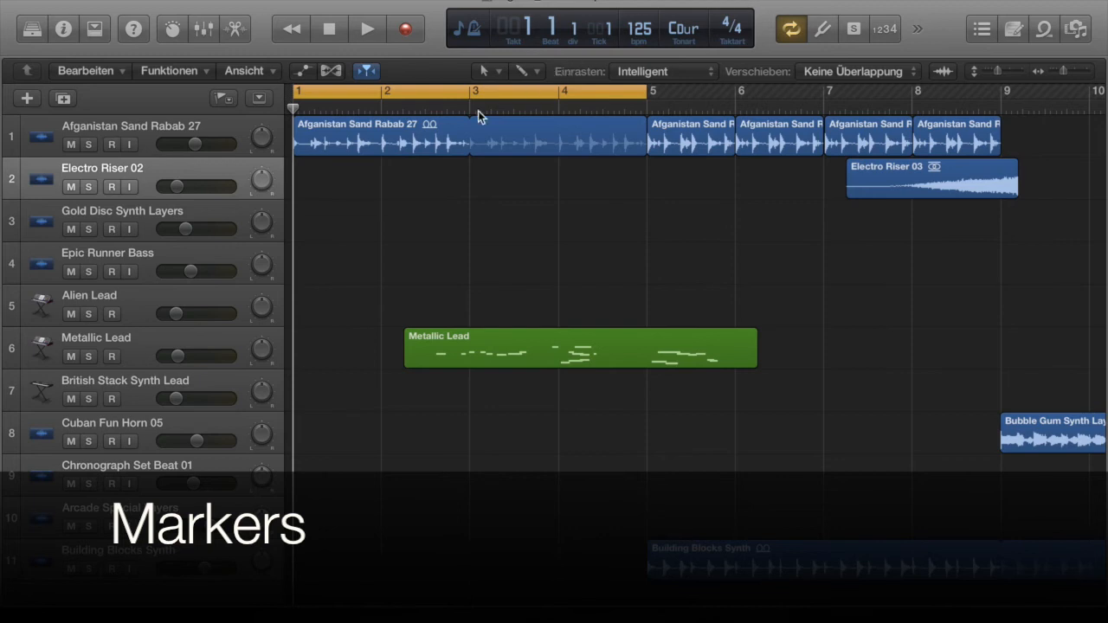
- Show the marker track and create one marker at bar 1 and another at bar 6
{"action": "left_click", "coordinate": [224, 102]}
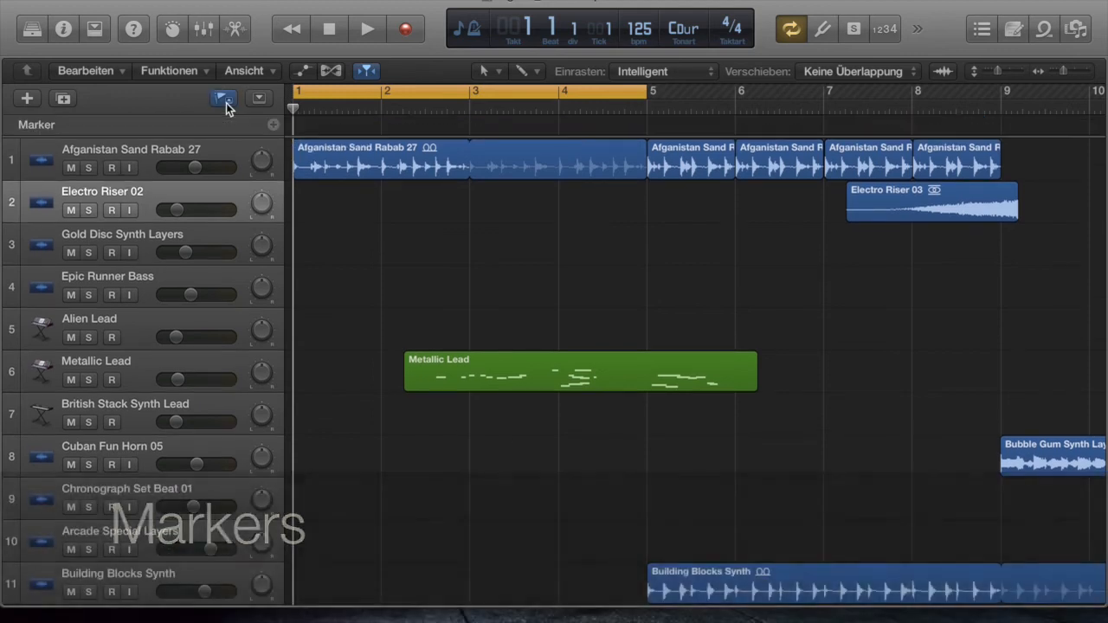
{"action": "left_click", "coordinate": [274, 127]}
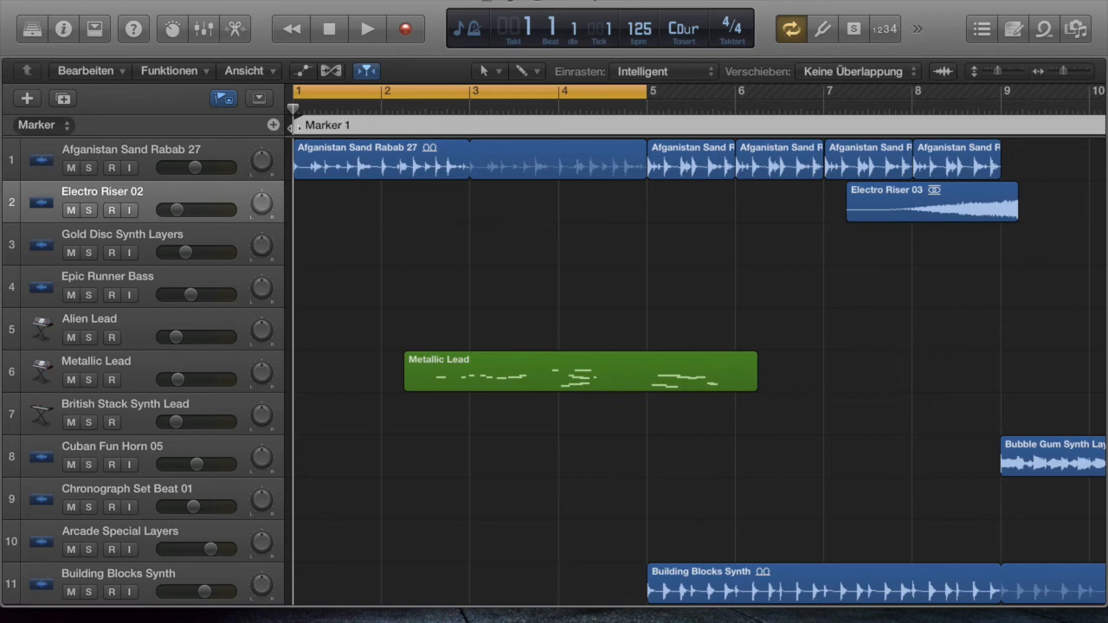
{"action": "left_click_drag", "start_coordinate": [294, 109], "coordinate": [737, 105]}
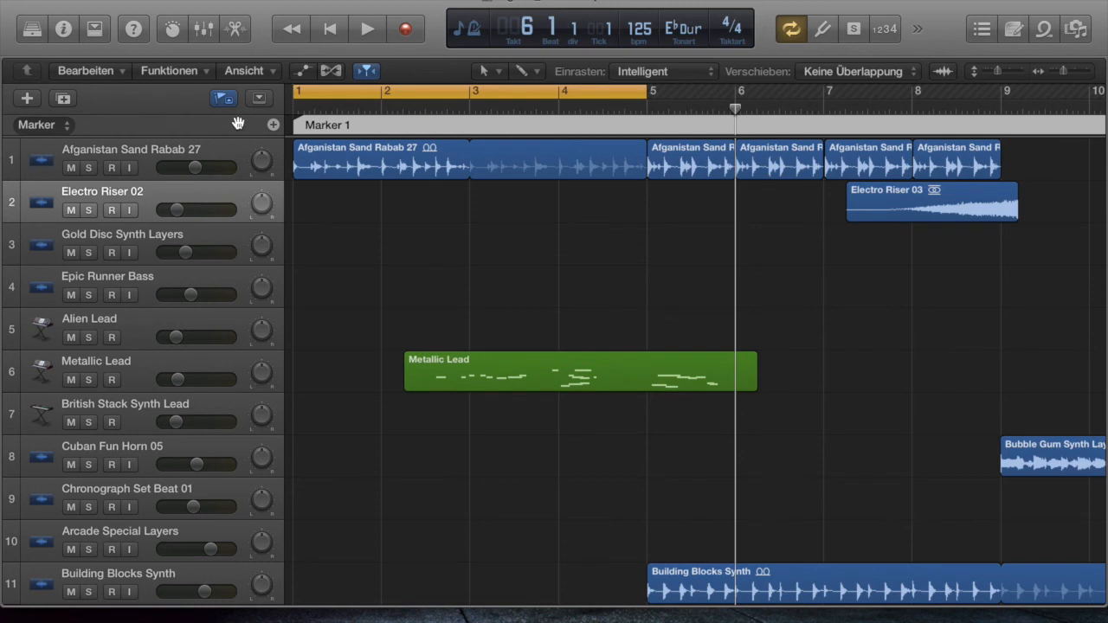
{"action": "left_click", "coordinate": [272, 126]}
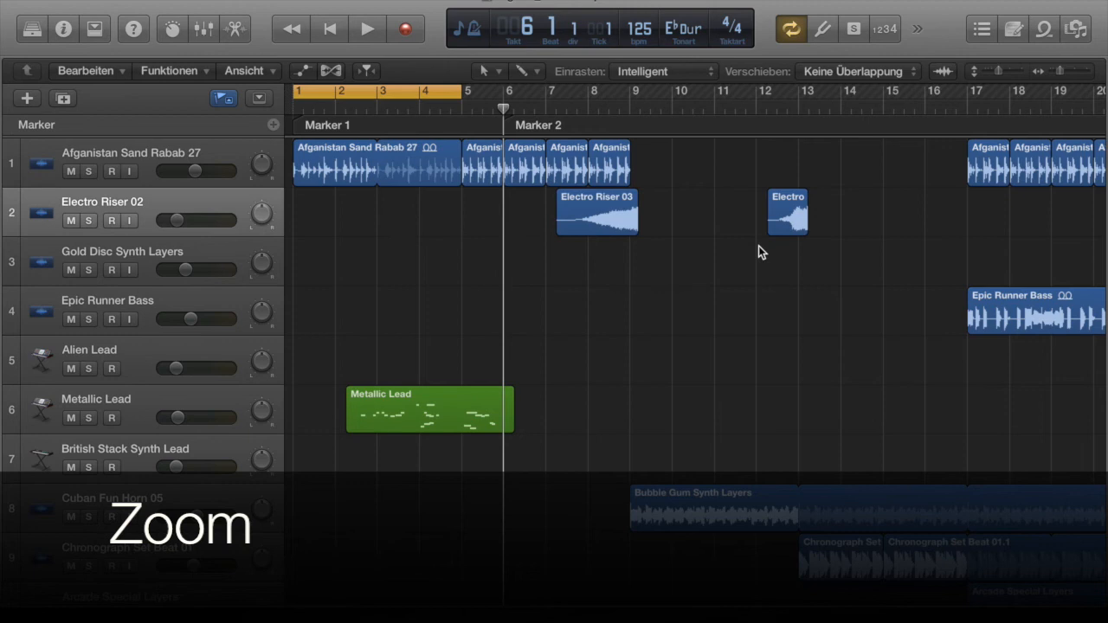
- Zoom in on the timeline around the playhead and back out to view the arrangement from bar 1
{"action": "scroll", "coordinate": [758, 243], "scroll_direction": "up", "scroll_amount": 5}
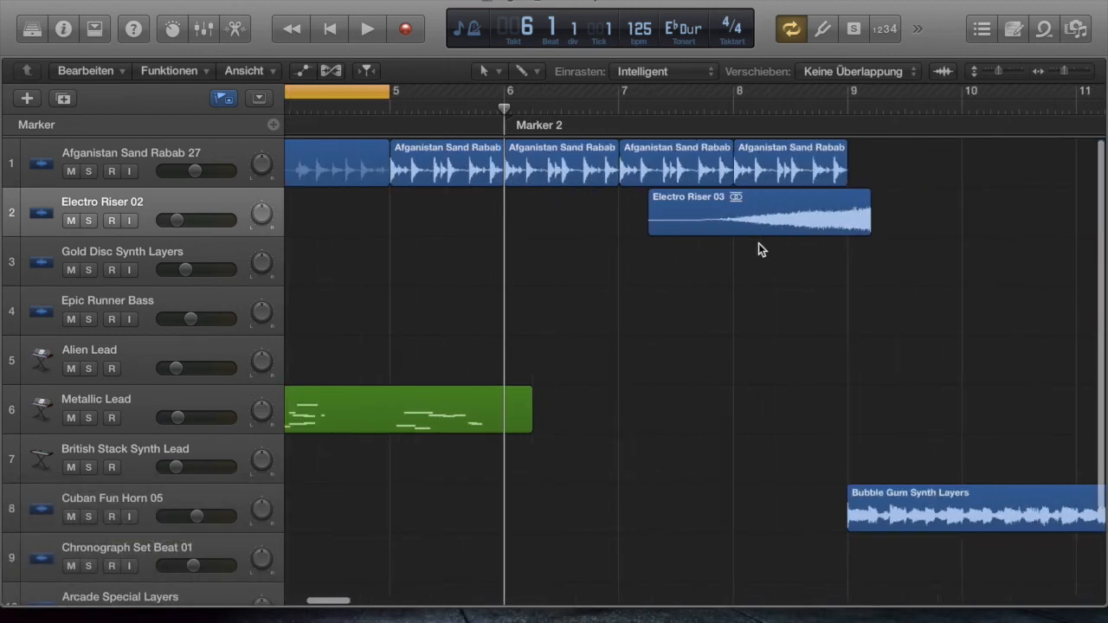
{"action": "scroll", "coordinate": [758, 243], "scroll_direction": "down", "scroll_amount": 6}
{"action": "scroll", "coordinate": [758, 244], "scroll_direction": "down", "scroll_amount": 3}
{"action": "scroll", "coordinate": [759, 244], "scroll_direction": "up", "scroll_amount": 4}
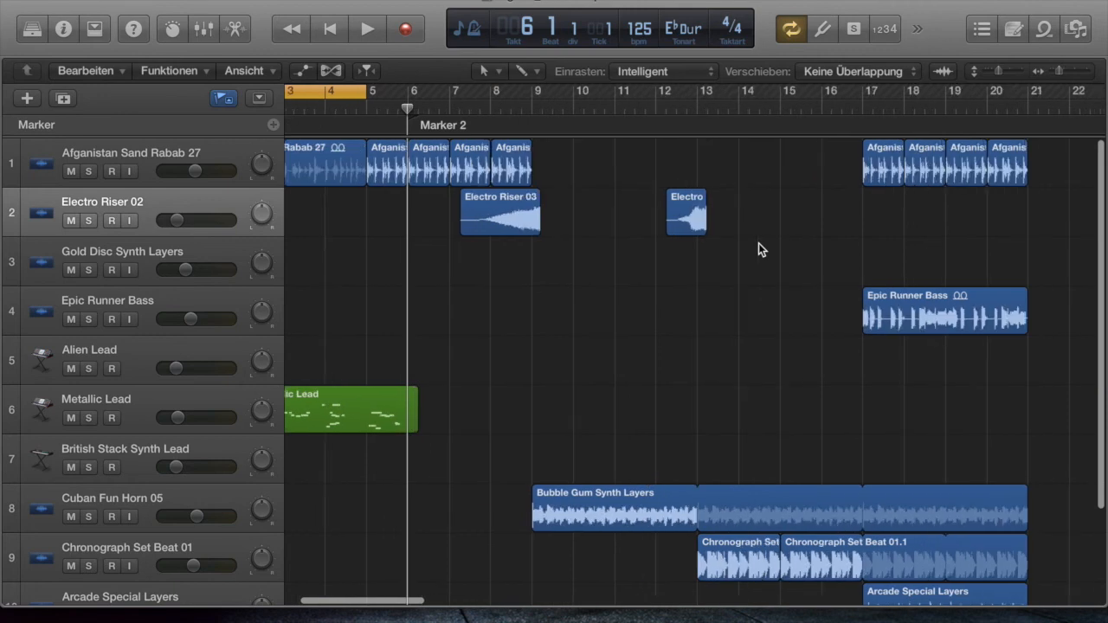
{"action": "scroll", "coordinate": [758, 243], "scroll_direction": "left", "scroll_amount": 5}
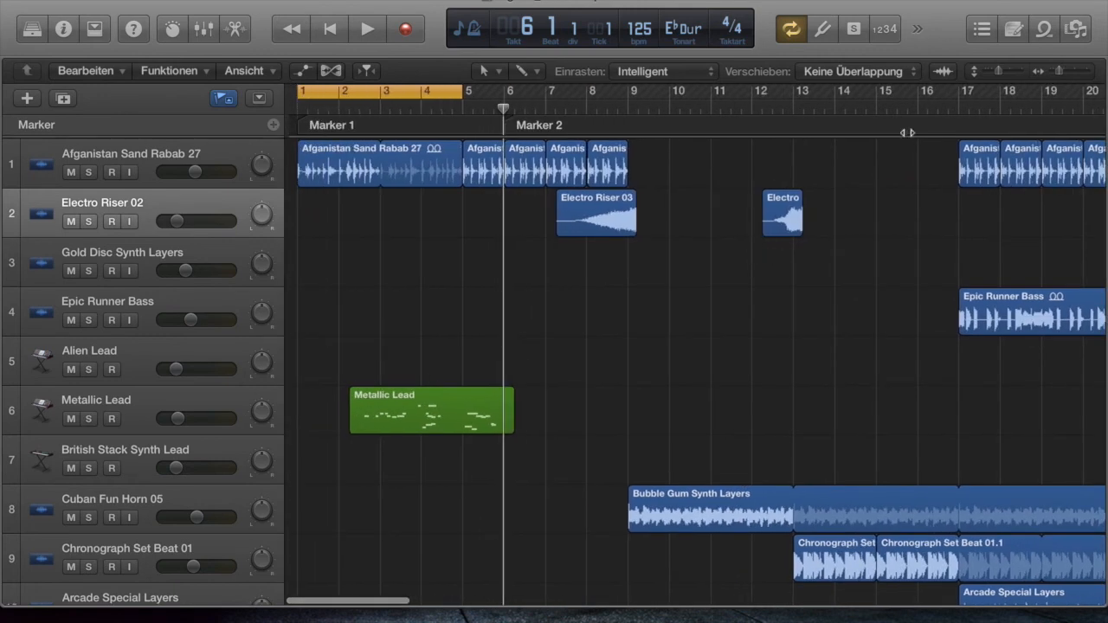
- Reduce the track height slightly and increase the horizontal zoom a little
{"action": "left_click", "coordinate": [997, 73]}
{"action": "mouse_move", "coordinate": [998, 73]}
{"action": "left_mouse_down"}
{"action": "mouse_move", "coordinate": [1058, 69]}
{"action": "mouse_move", "coordinate": [996, 76]}
{"action": "left_mouse_up"}
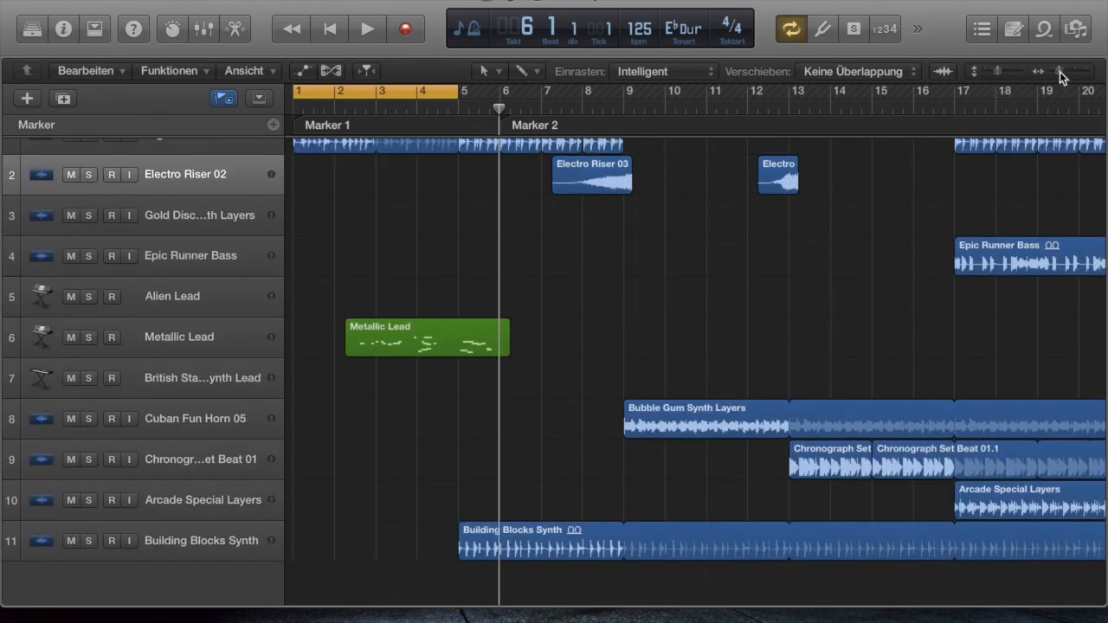
{"action": "mouse_move", "coordinate": [1059, 72]}
{"action": "left_mouse_down"}
{"action": "mouse_move", "coordinate": [1070, 77]}
{"action": "mouse_move", "coordinate": [1061, 71]}
{"action": "left_mouse_up"}
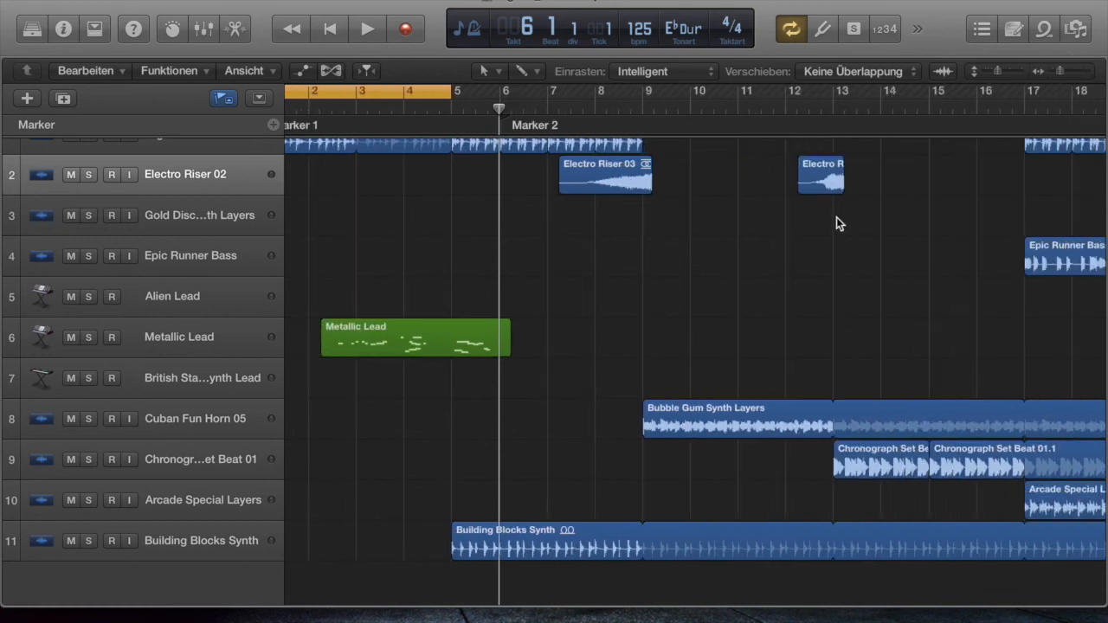
- Rename the Metallic Lead region on track 6 to "Heelo"
{"action": "scroll", "coordinate": [836, 217], "scroll_direction": "up", "scroll_amount": 1}
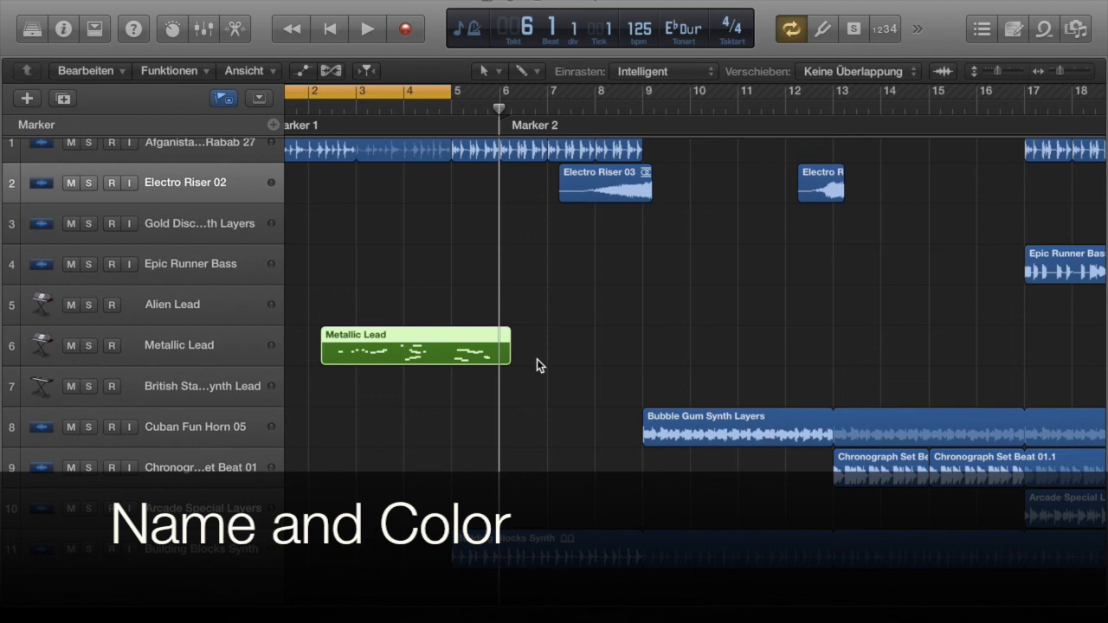
{"action": "right_click", "coordinate": [396, 342]}
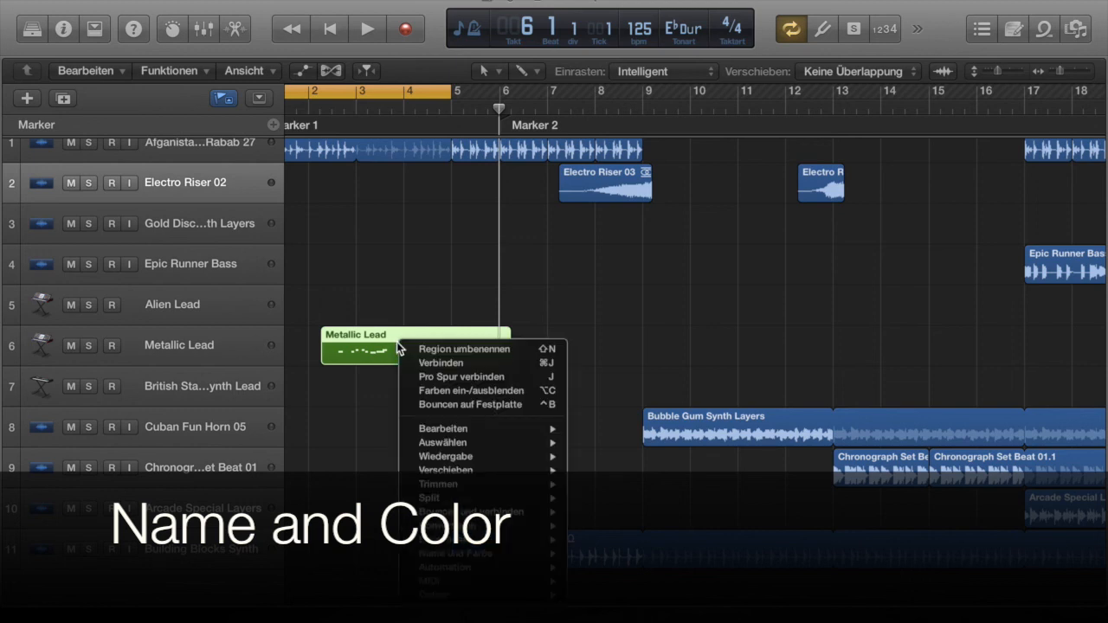
{"action": "mouse_move", "coordinate": [472, 558]}
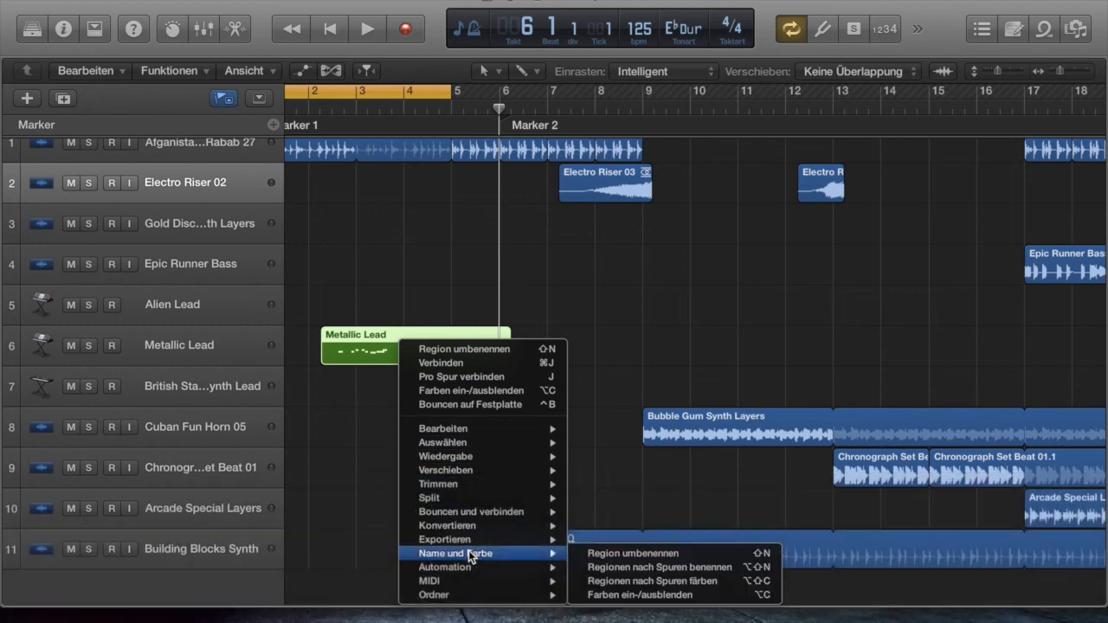
{"action": "left_click", "coordinate": [596, 554]}
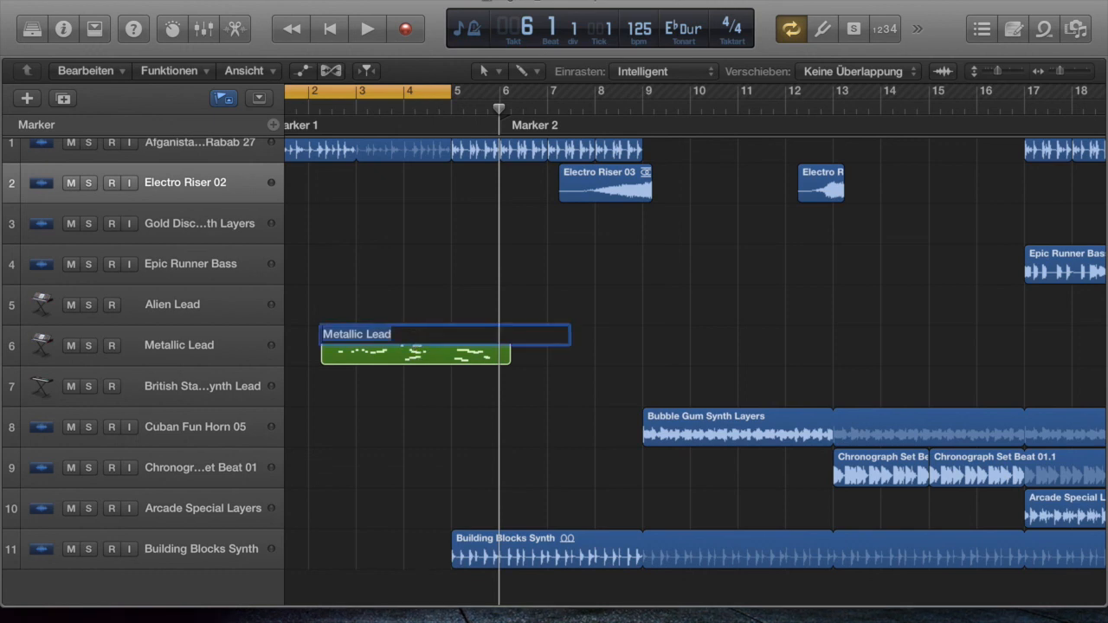
{"action": "type", "text": "Heelo"}
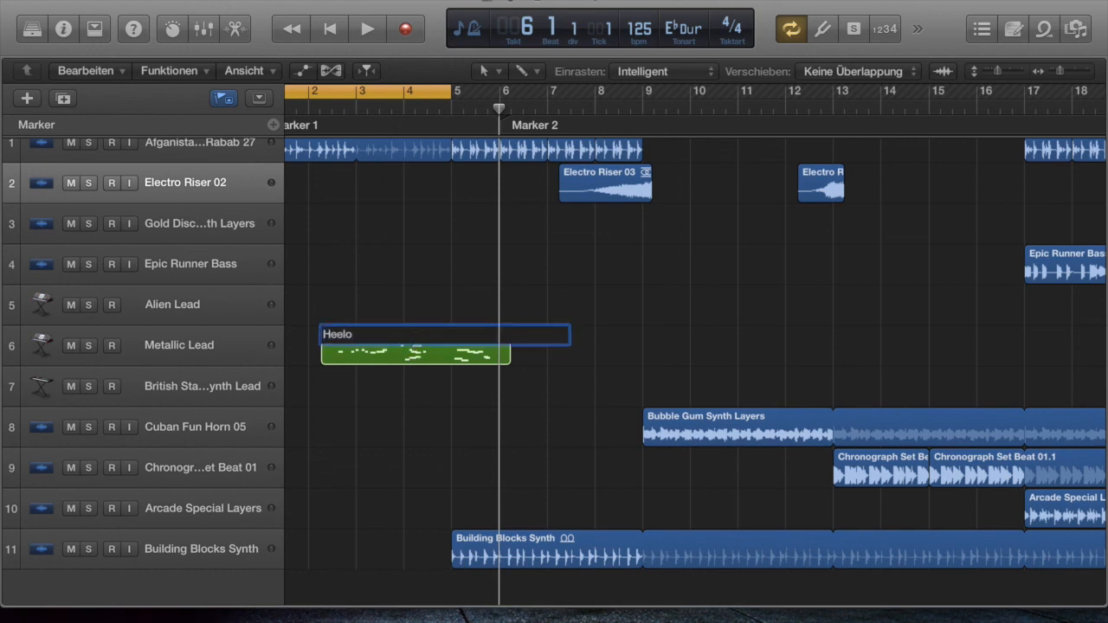
{"action": "key", "text": "Return"}
- Open the color palette for the Heelo region and color the region bright red
{"action": "right_click", "coordinate": [375, 342]}
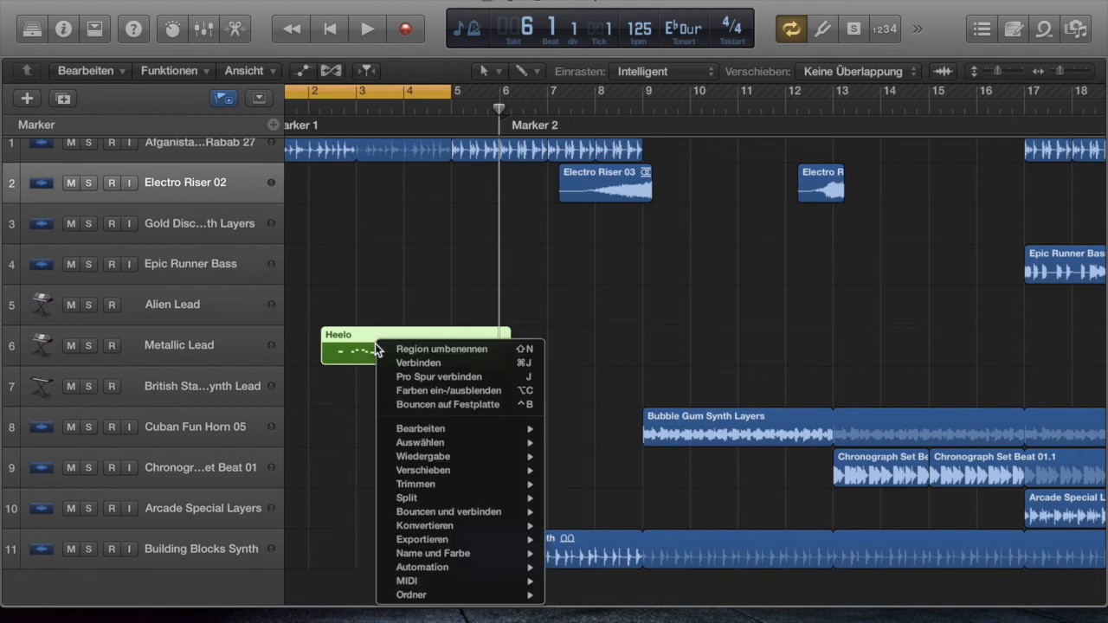
{"action": "mouse_move", "coordinate": [473, 553]}
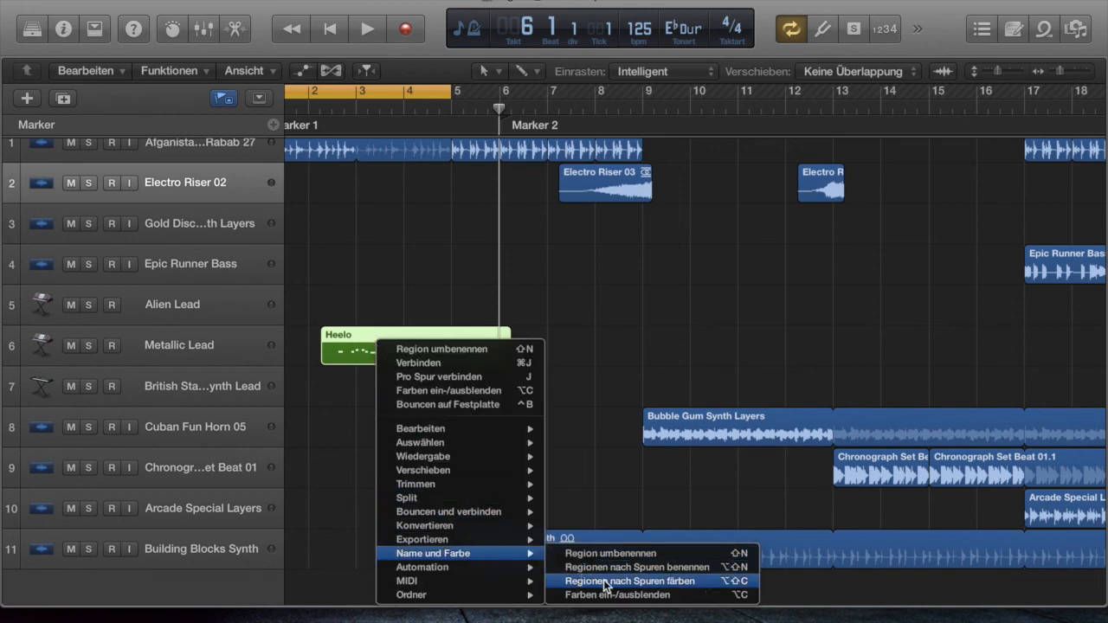
{"action": "left_click", "coordinate": [620, 595]}
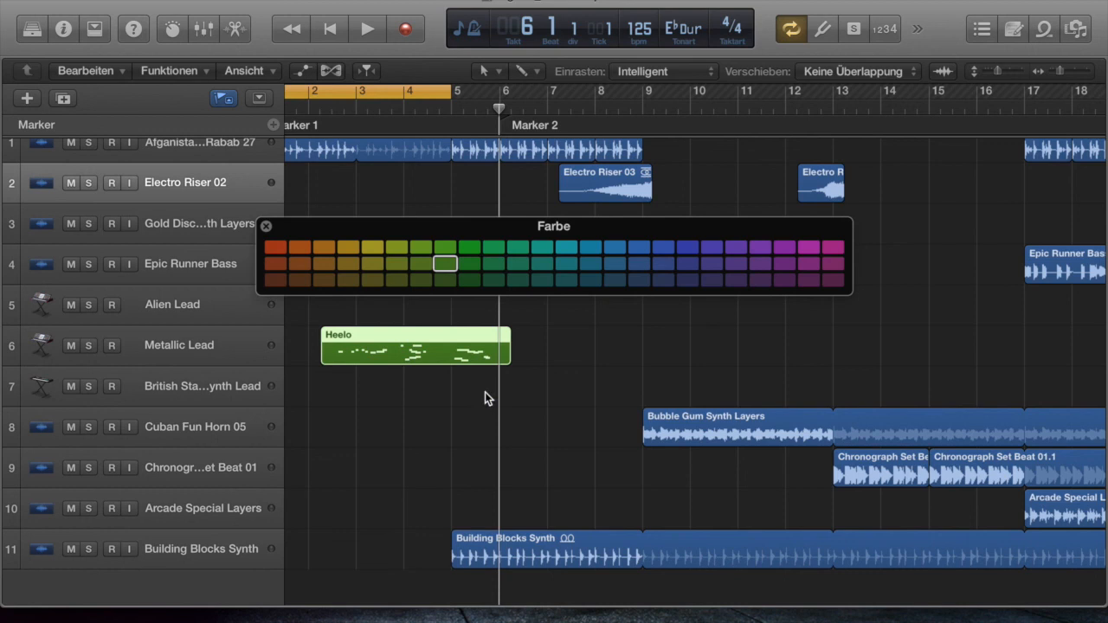
{"action": "left_click", "coordinate": [274, 249]}
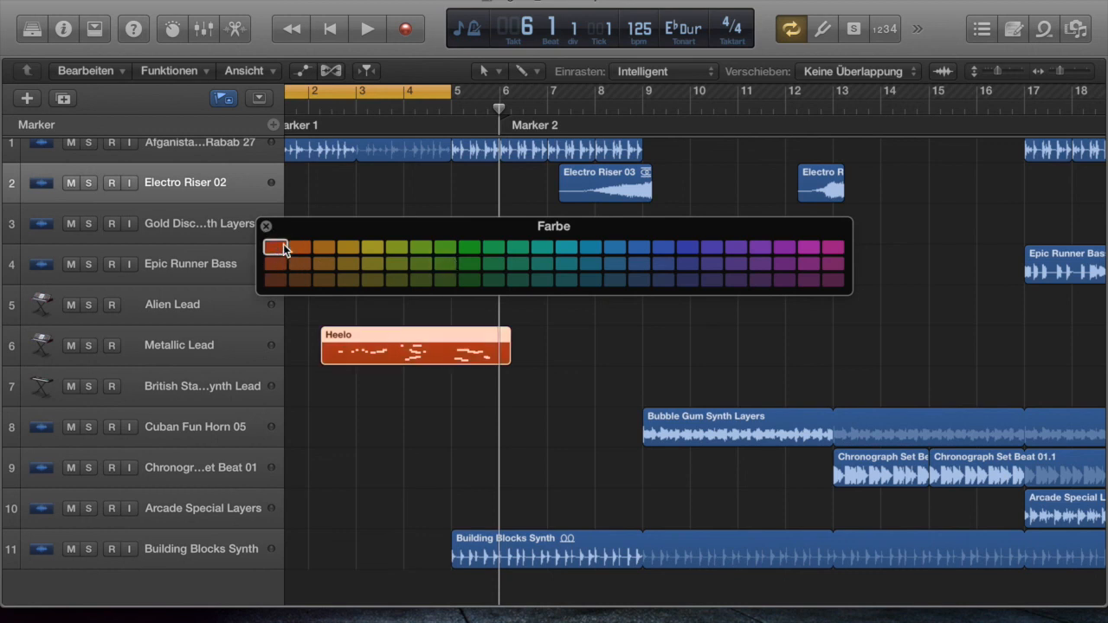